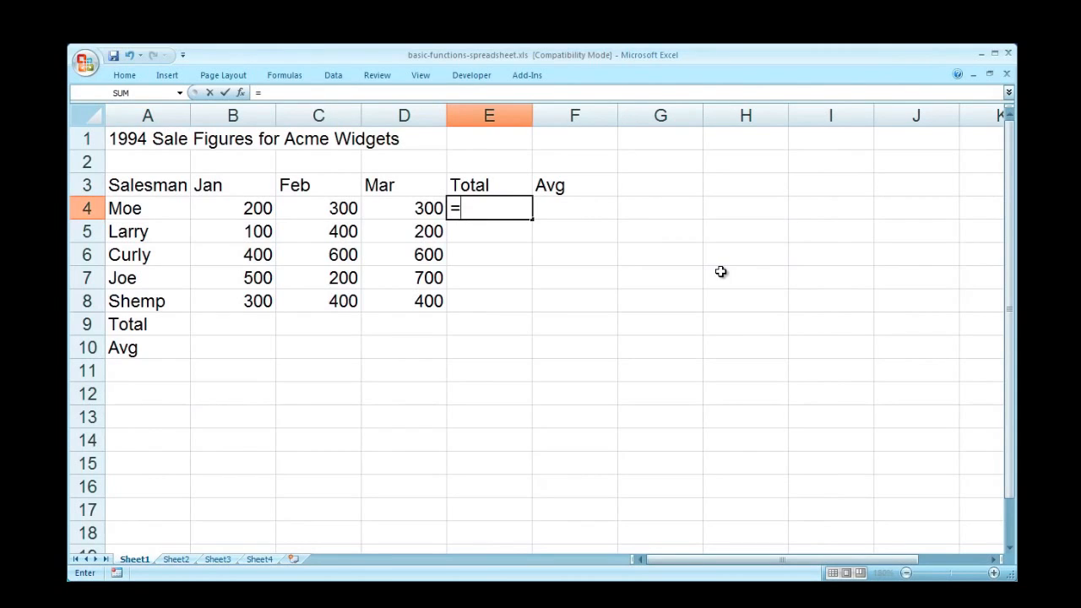
# - Enter the formula =SUM(B4:D4) in cell E4 to total the first salesman's January to March sales
pyautogui.write('sum')
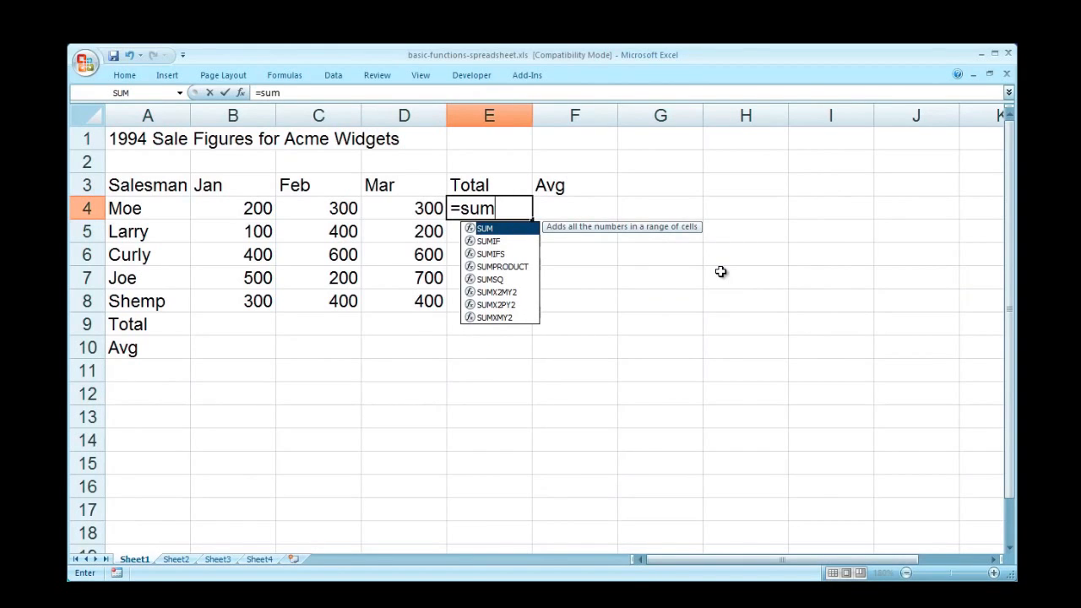
pyautogui.write('(')
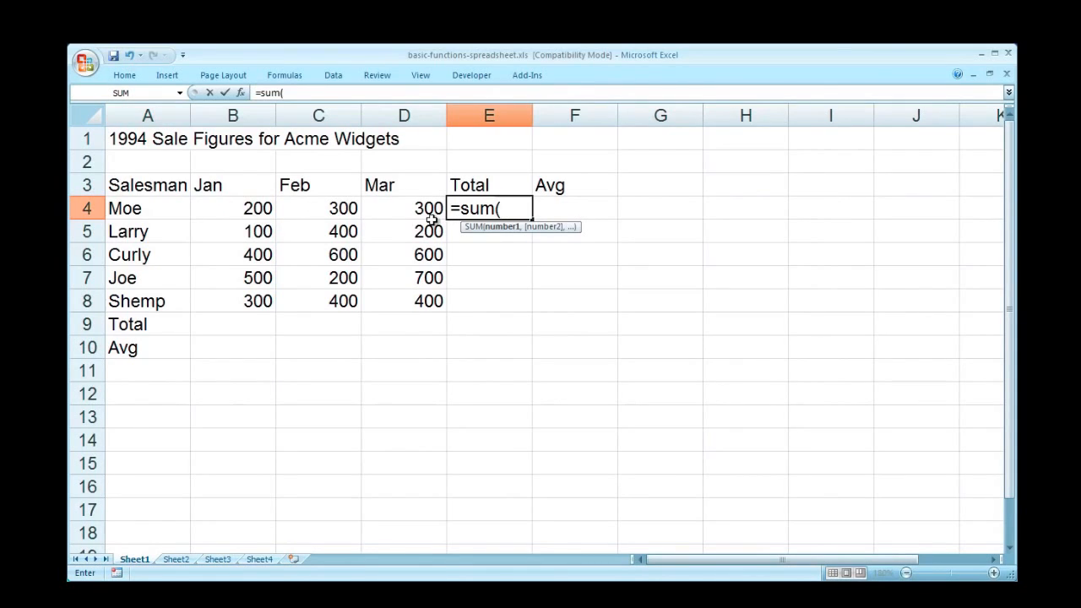
pyautogui.write('b')
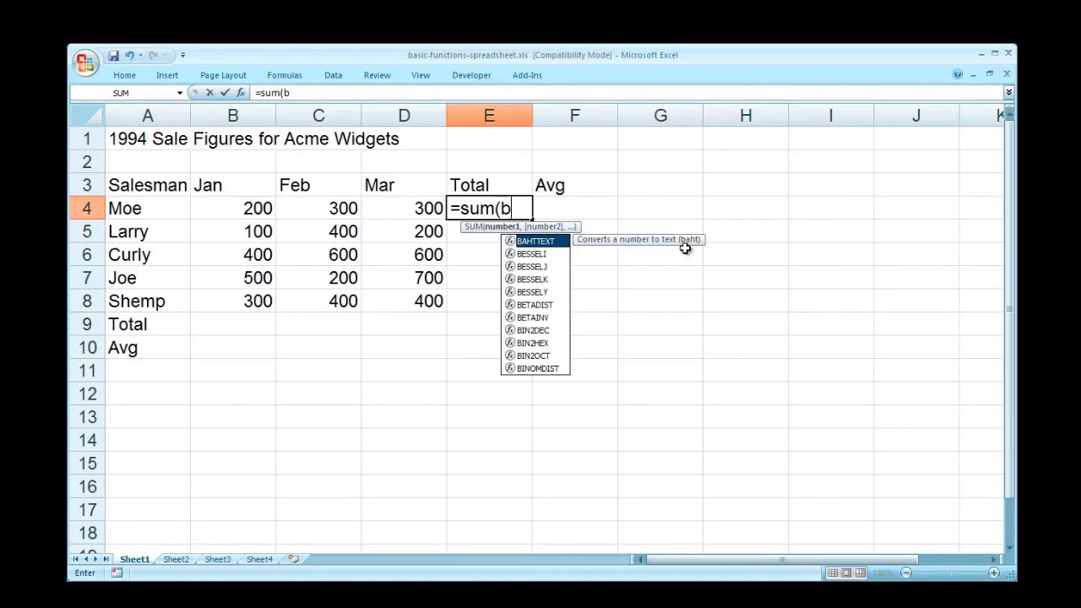
pyautogui.write('4:d4')
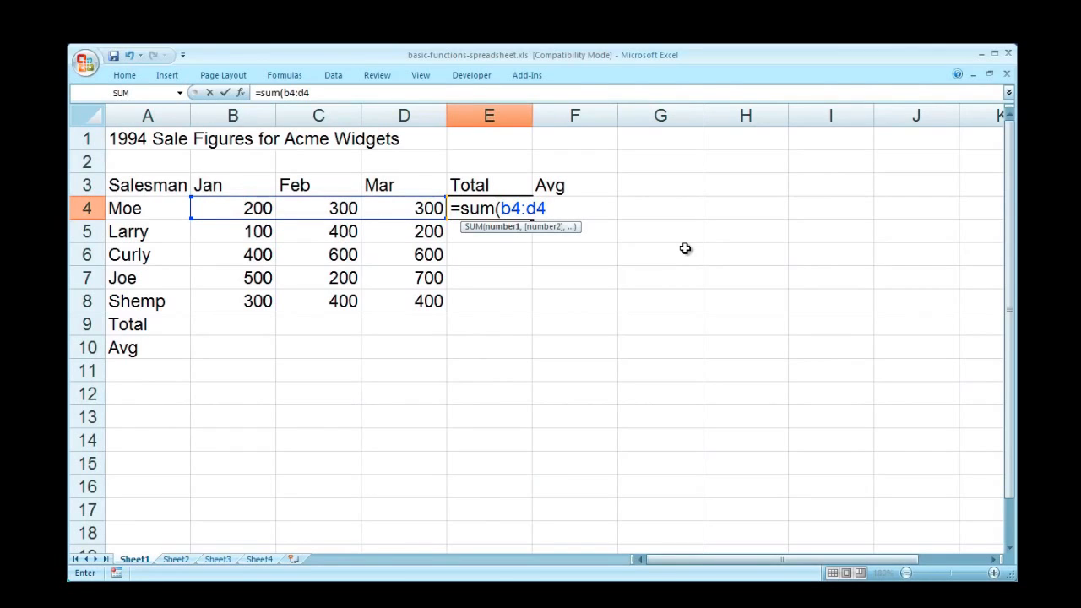
pyautogui.write(')')
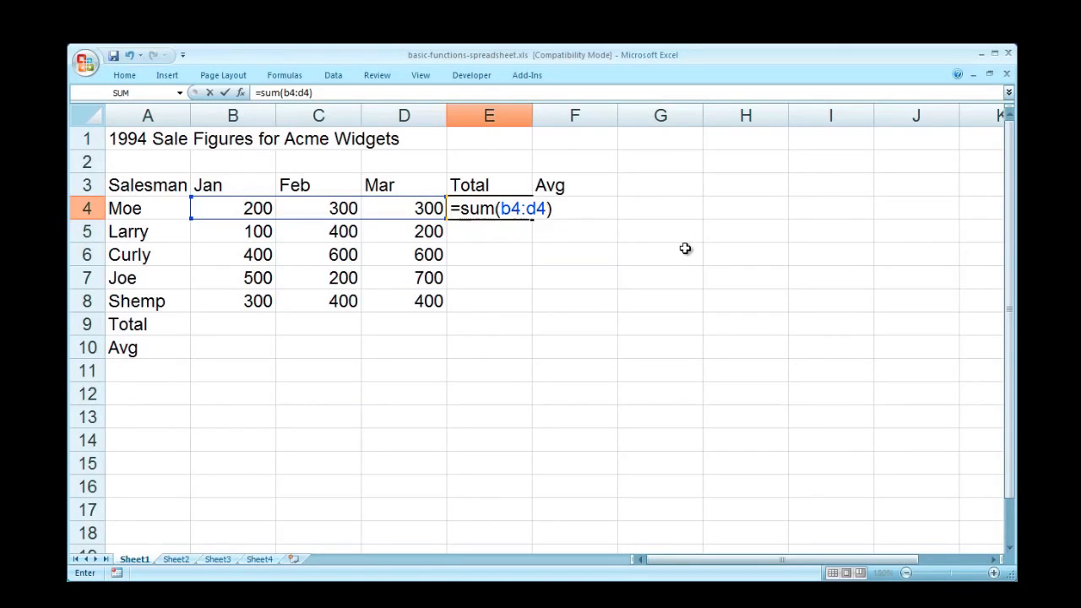
pyautogui.press('Return')
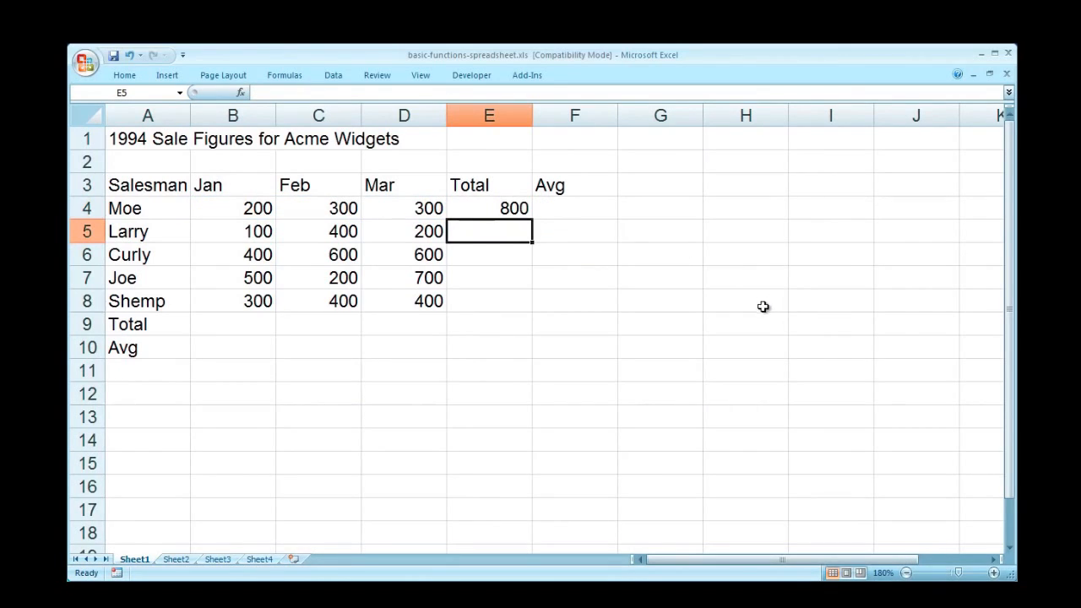
# - Begin an AVERAGE formula in cell F4, up to its opening parenthesis
pyautogui.click(571, 210)
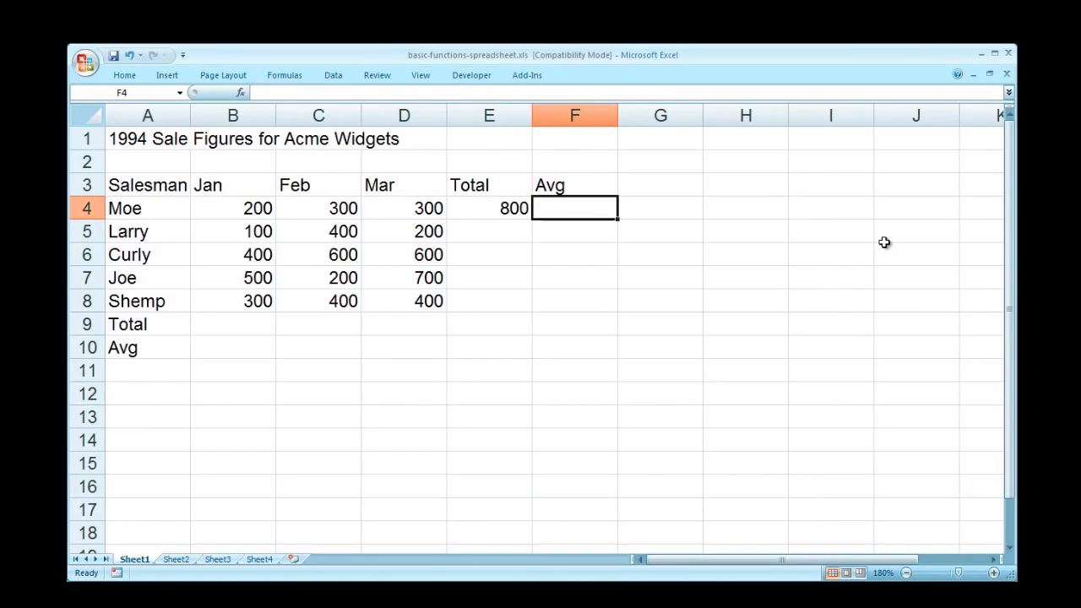
pyautogui.write('=')
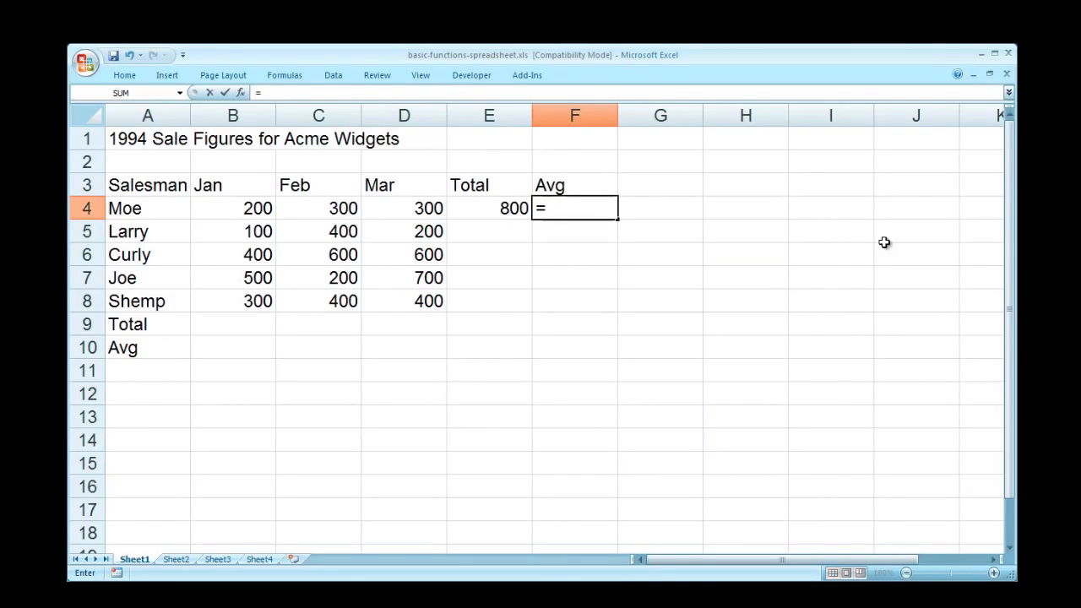
pyautogui.write('av')
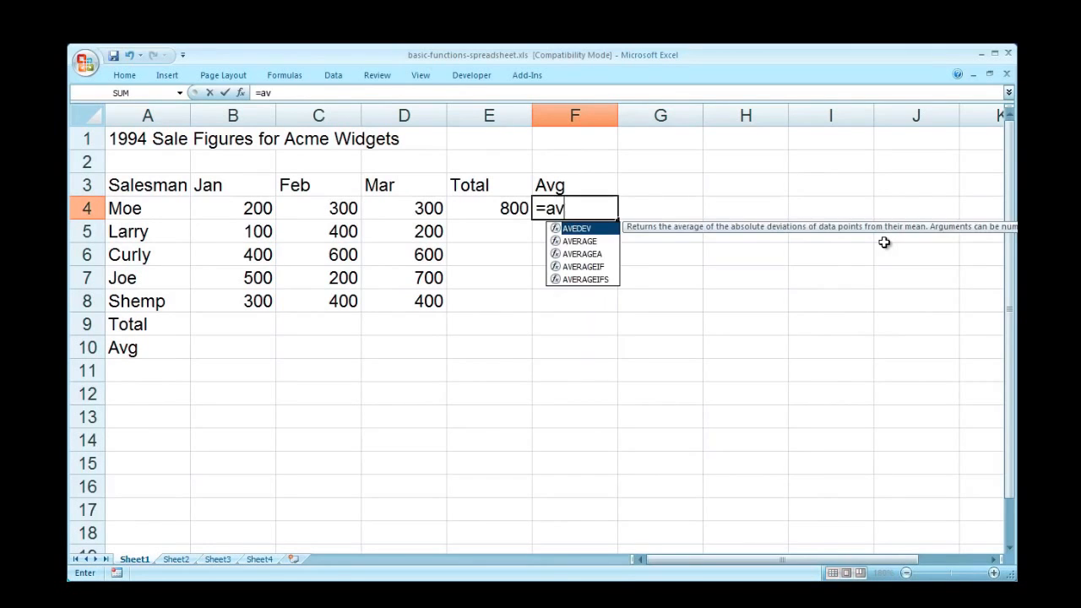
pyautogui.write('erage')
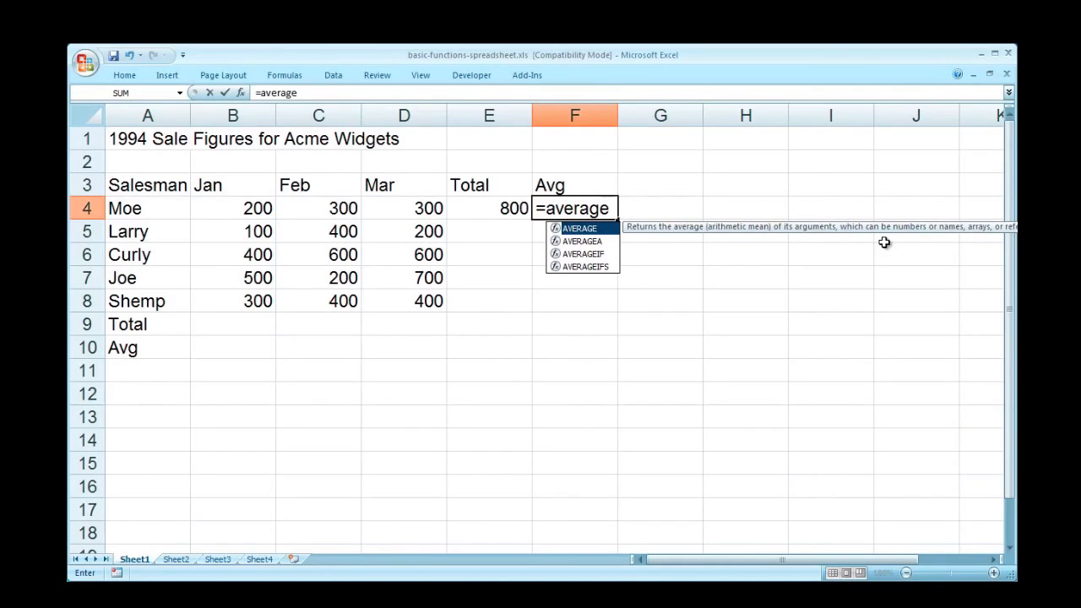
pyautogui.write('(')
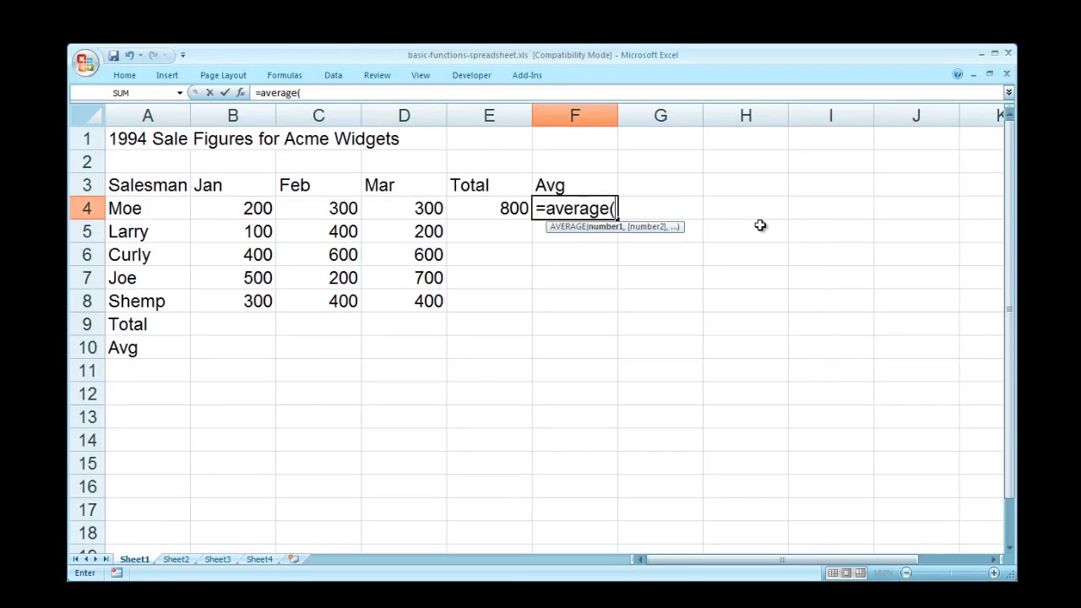
pyautogui.write('b4:d4')
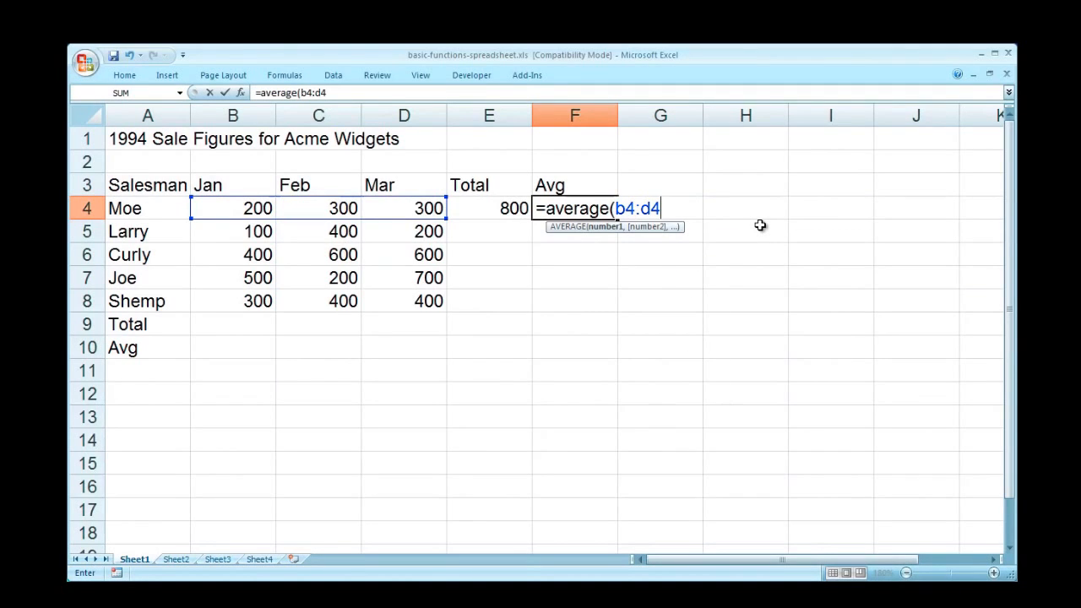
pyautogui.press('BackSpace')
pyautogui.press('BackSpace')
pyautogui.press('BackSpace')
pyautogui.press('BackSpace')
pyautogui.press('BackSpace')
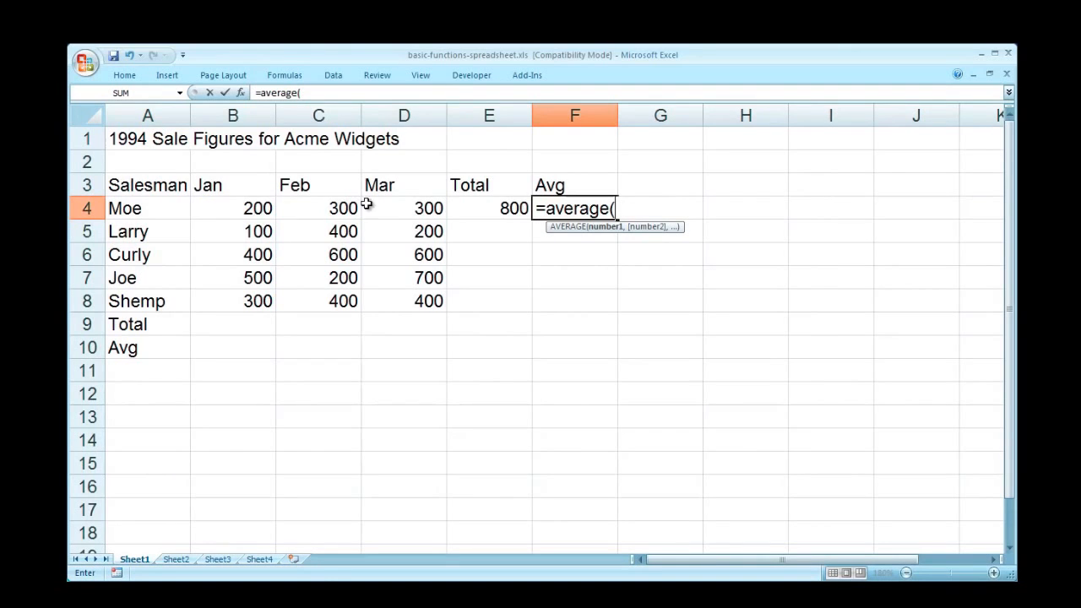
# - Complete the AVERAGE formula in F4 by picking the range B4:D4 on the sheet and closing the parenthesis
pyautogui.moveTo(241, 208); pyautogui.dragTo(370, 205)
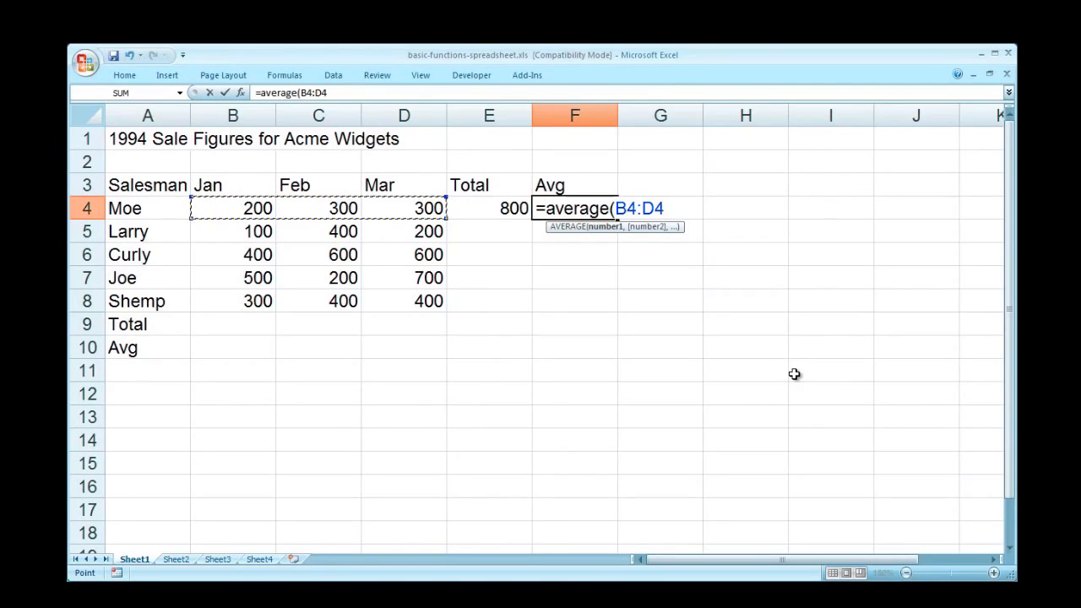
pyautogui.write(')')
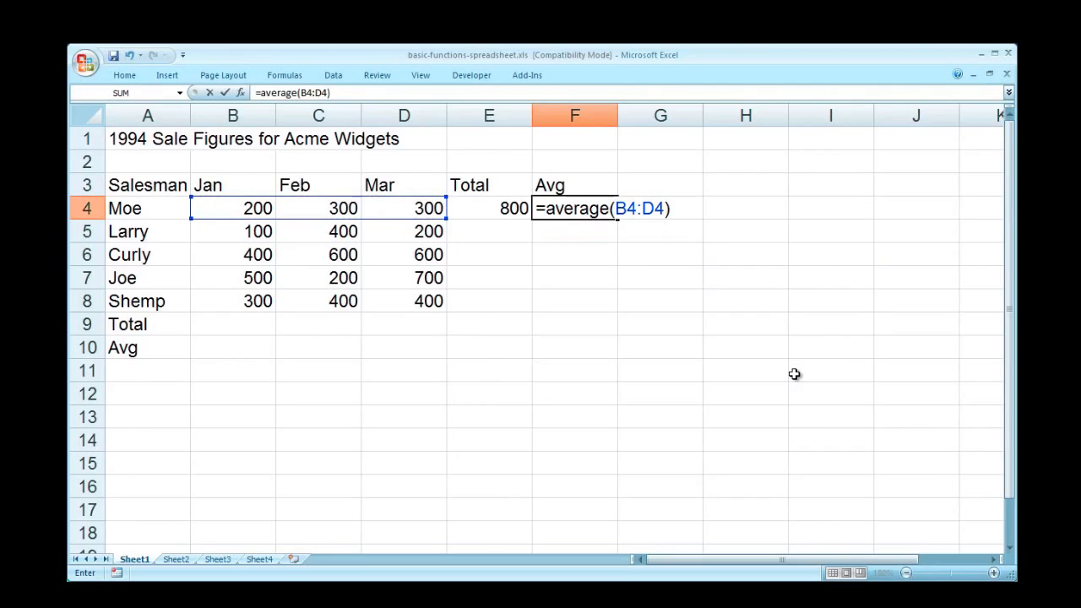
pyautogui.press('Return')
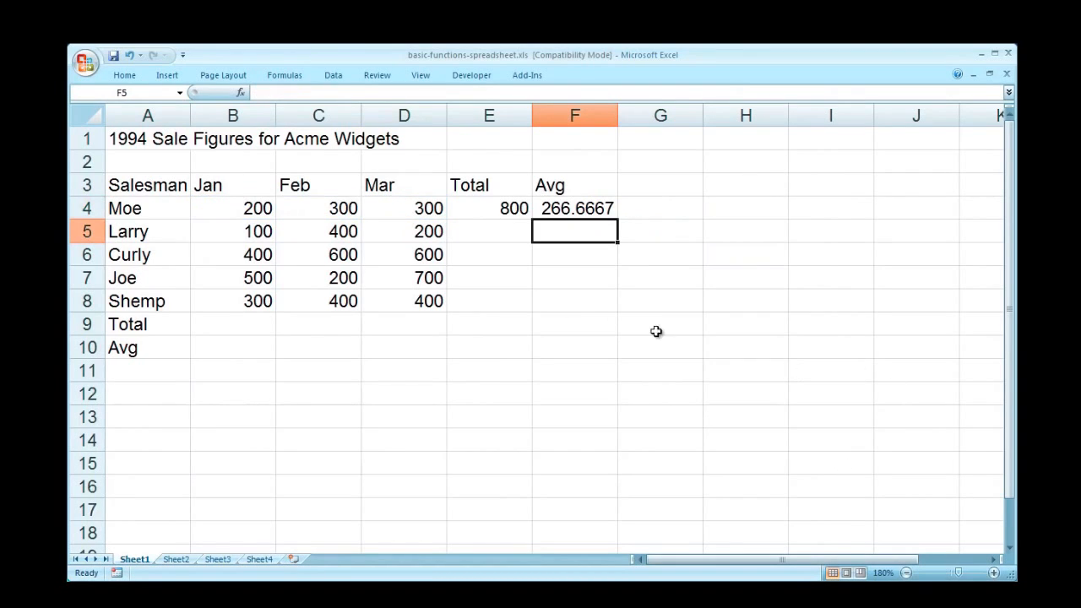
pyautogui.moveTo(656, 330); pyautogui.dragTo(658, 348)
pyautogui.click(639, 429)
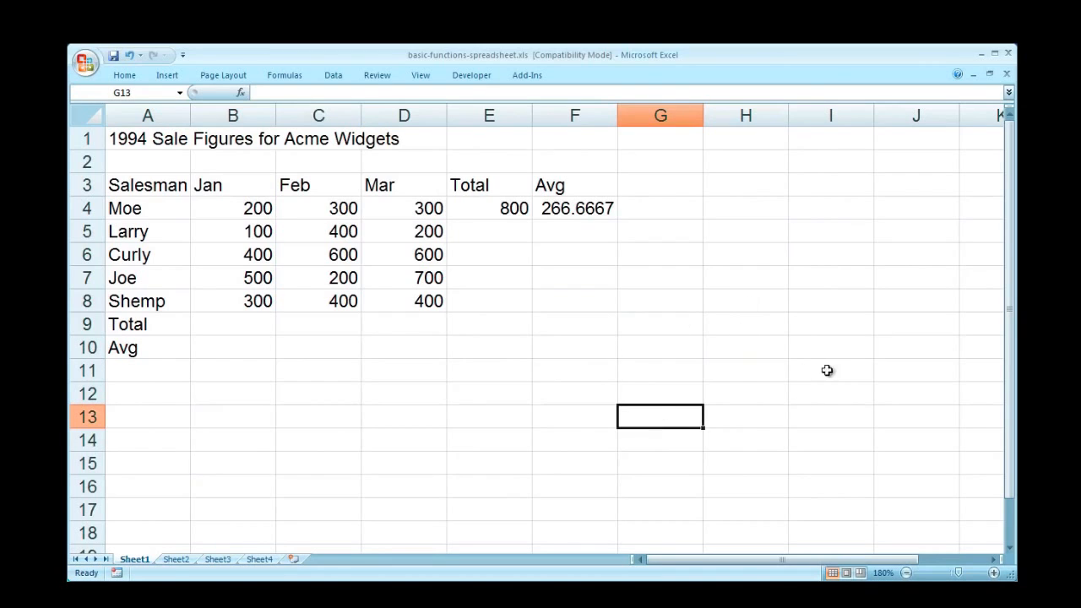
pyautogui.click(647, 322)
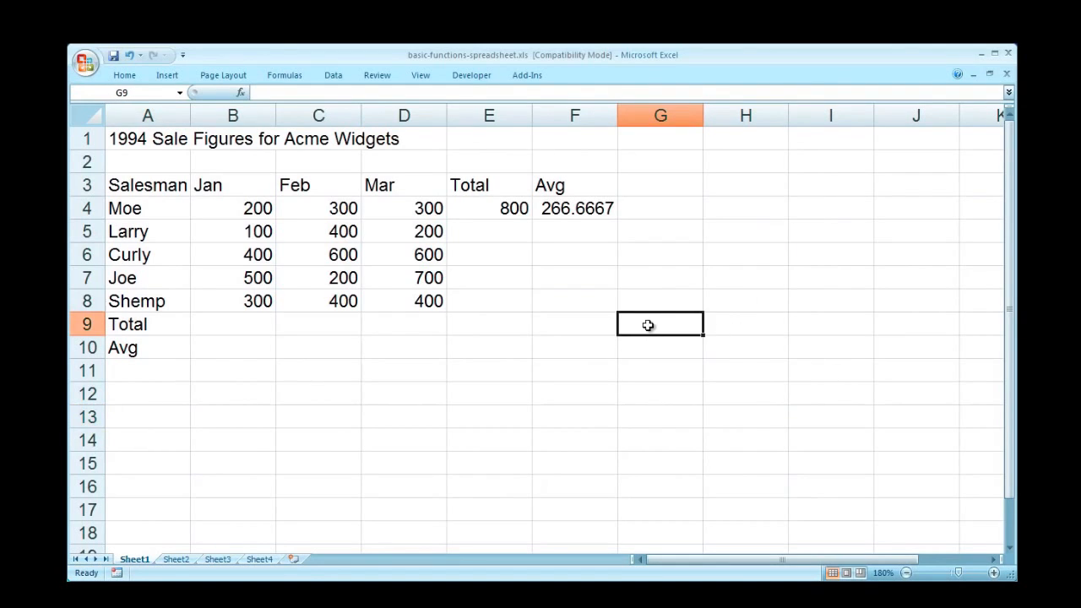
# - Total the January column in cell B9 using AutoSum over the range B4:B8
pyautogui.click(243, 323)
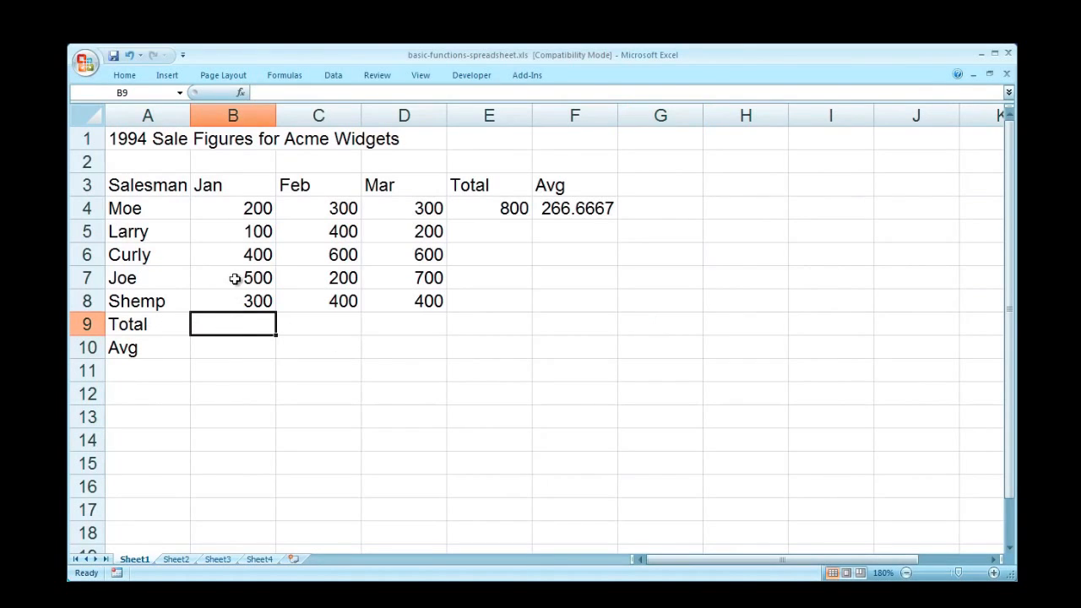
pyautogui.click(123, 75)
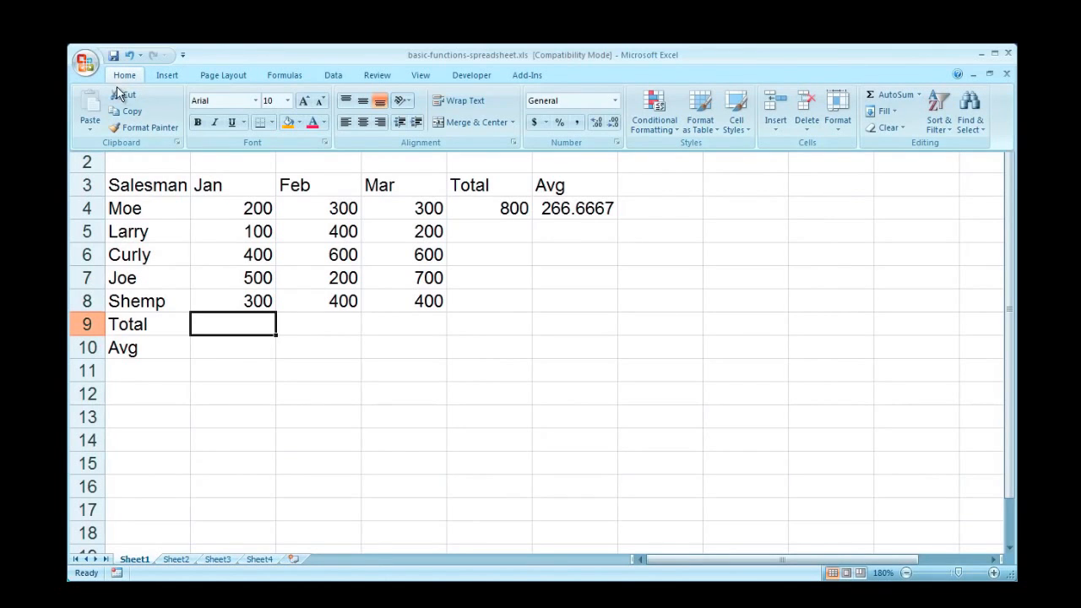
pyautogui.click(888, 94)
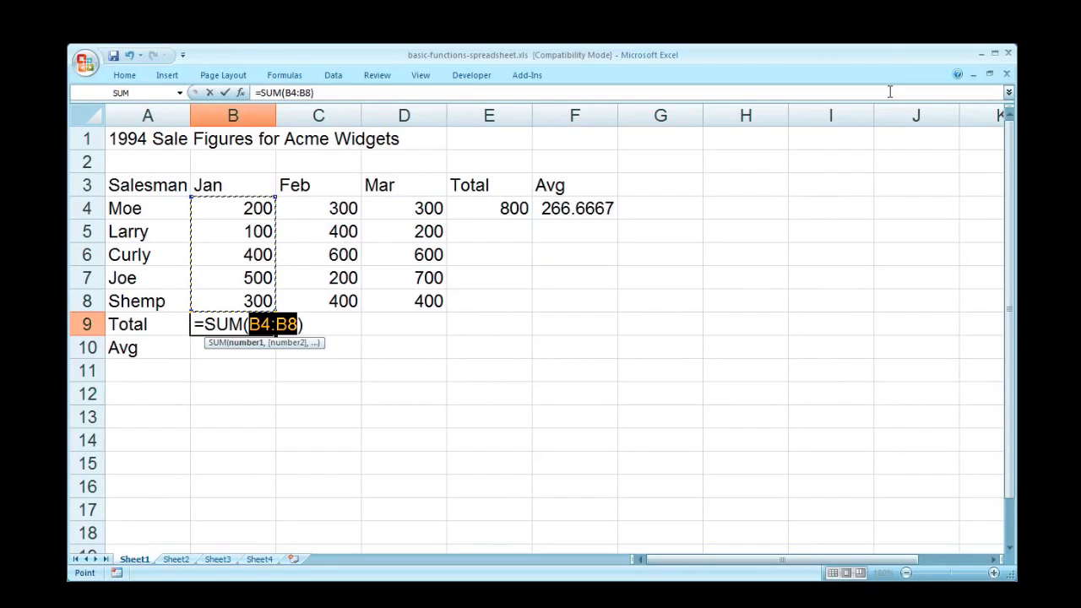
pyautogui.press('Return')
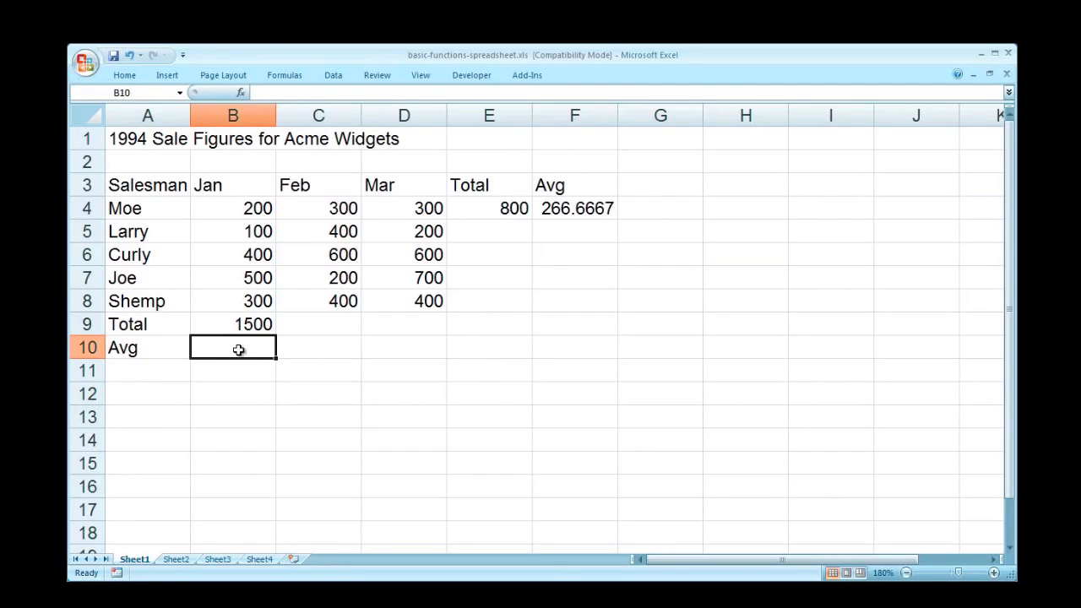
# - Insert the AutoSum Average function in cell B10 and restrict its range to the January sales in B4:B8
pyautogui.click(122, 75)
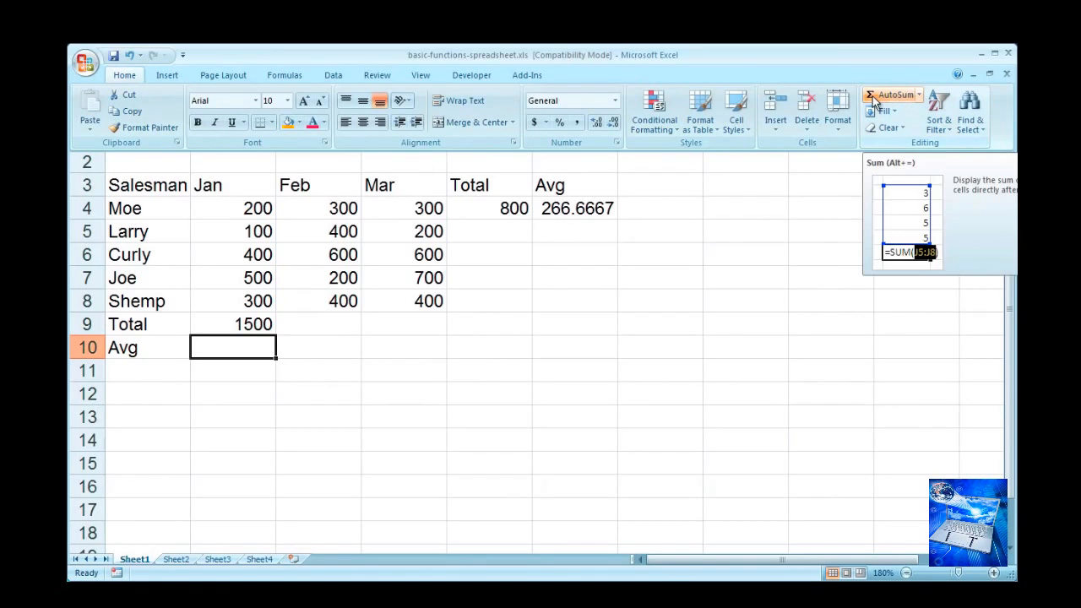
pyautogui.click(920, 96)
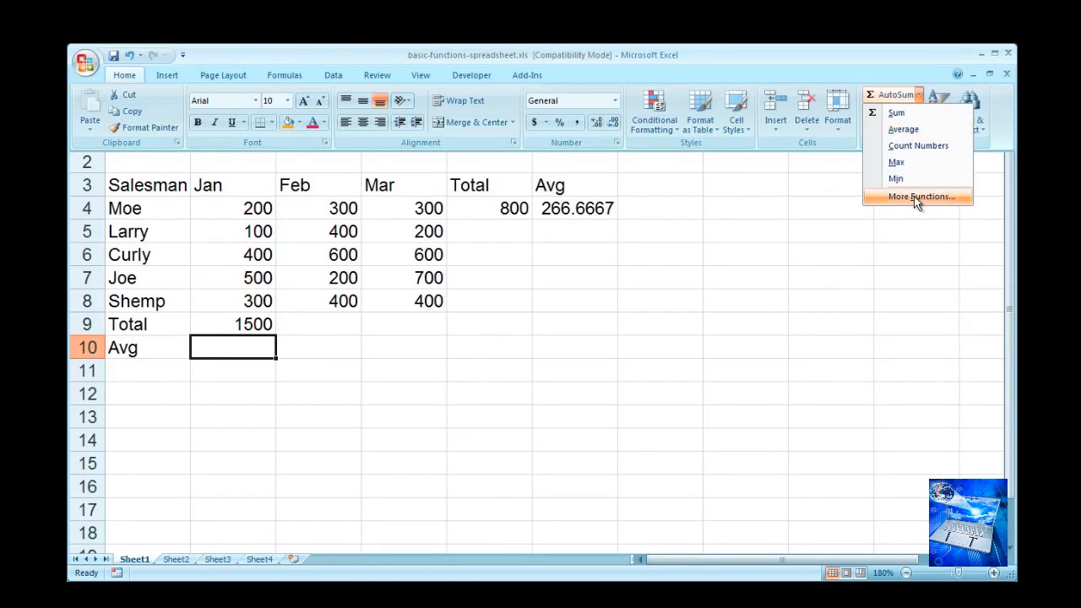
pyautogui.click(916, 137)
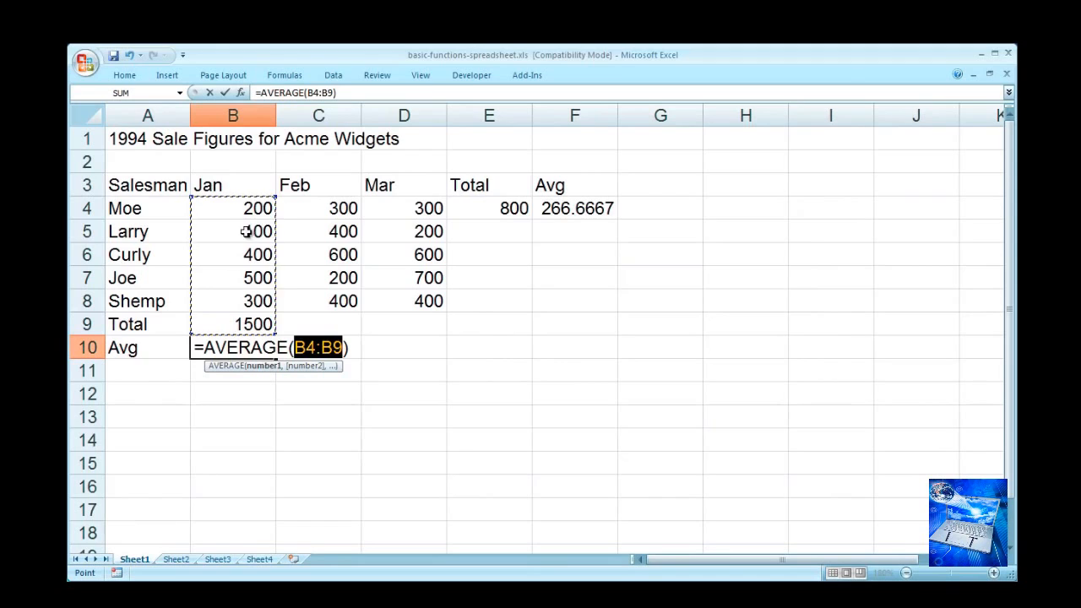
pyautogui.moveTo(244, 208); pyautogui.dragTo(236, 243)
pyautogui.moveTo(233, 301); pyautogui.dragTo(233, 301)
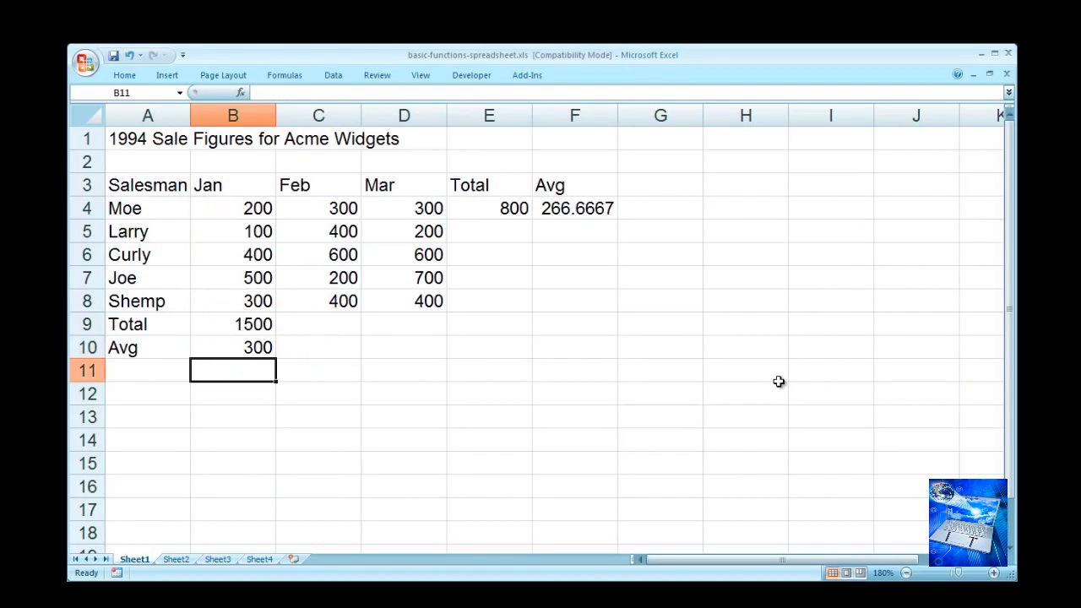
# - Inspect the formula and the referenced cells behind the total in E4, leaving the formula as it is
pyautogui.click(155, 140)
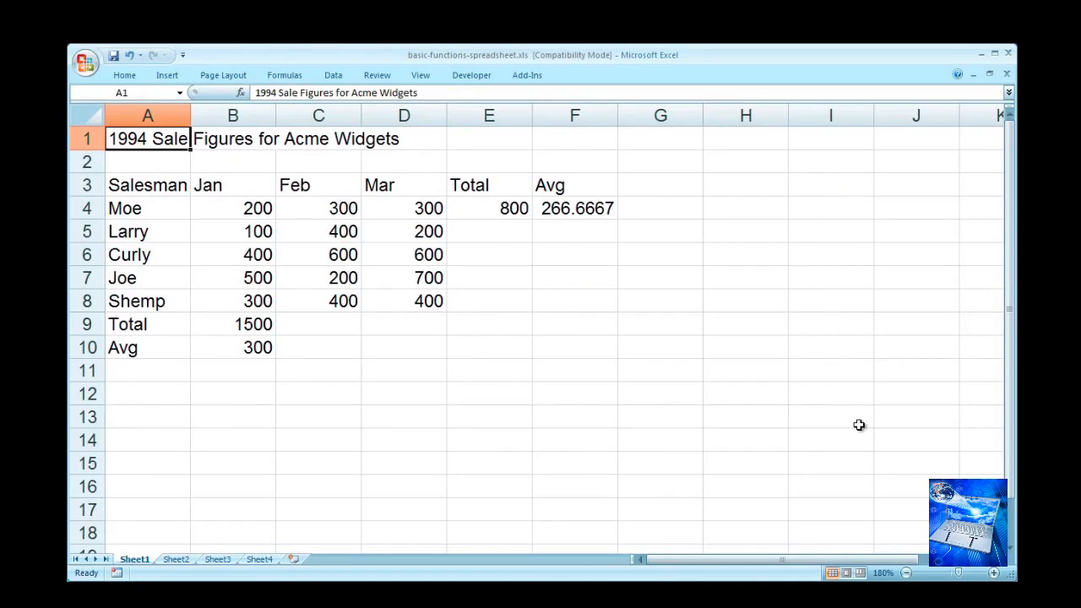
pyautogui.click(495, 211)
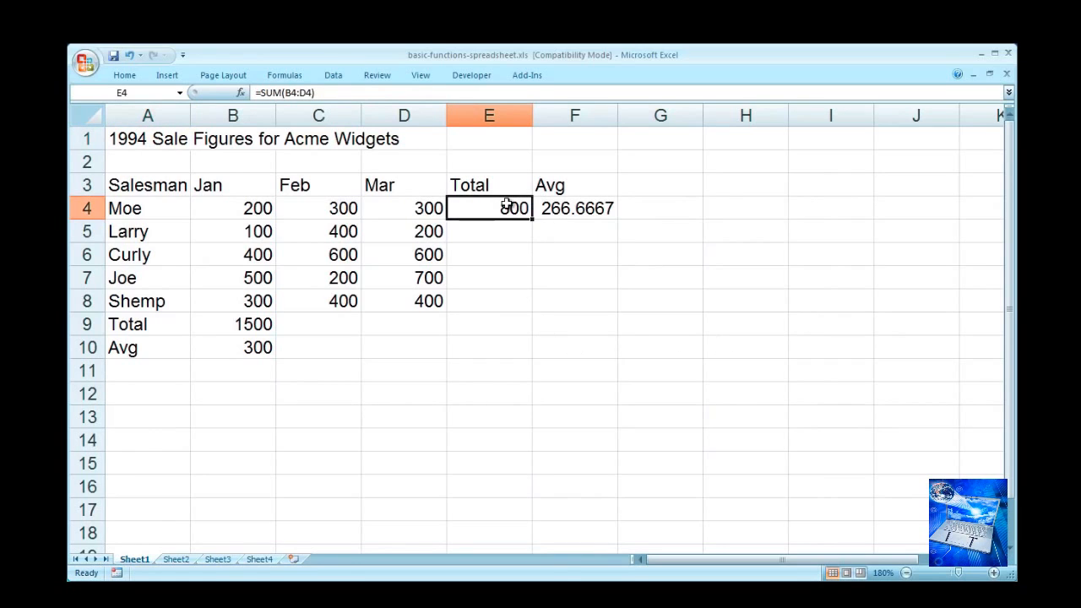
pyautogui.doubleClick(506, 207)
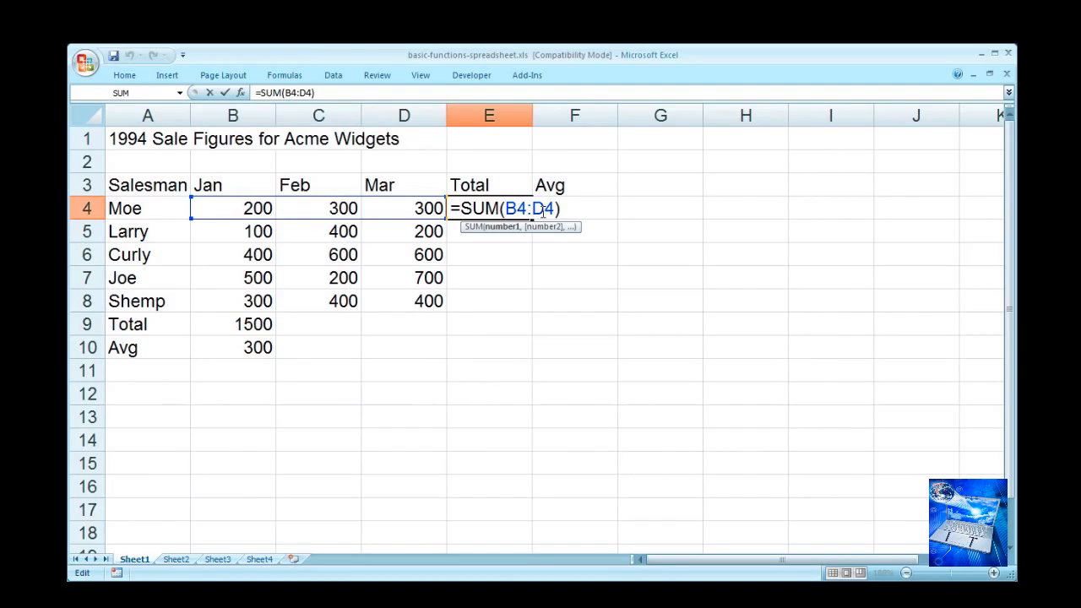
pyautogui.press('Return')
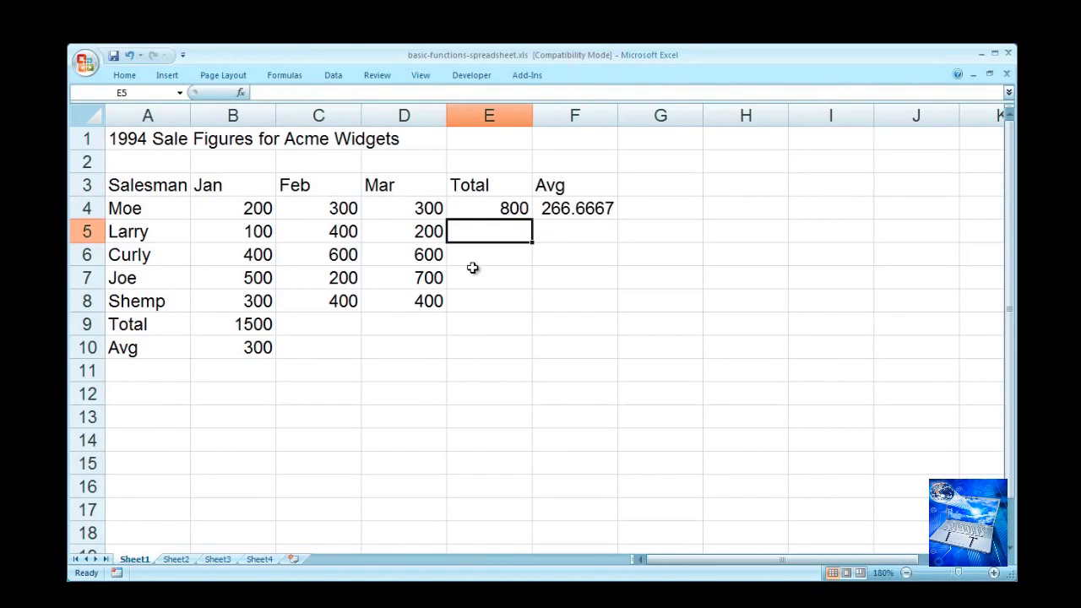
# - Fill the SUM formula from E4 down through E8 to total the remaining salesmen's rows
pyautogui.click(472, 209)
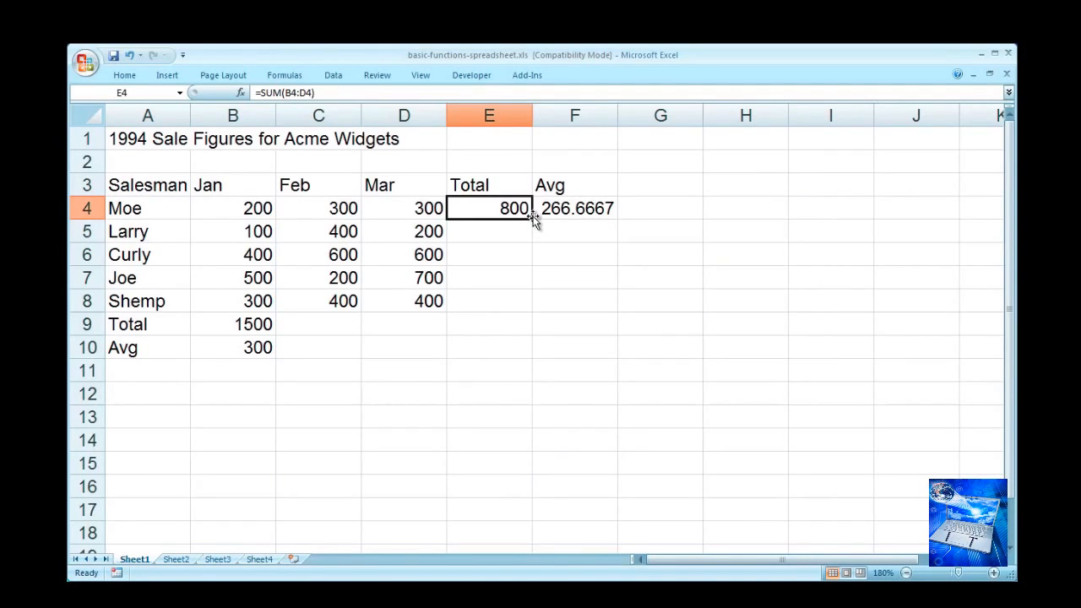
pyautogui.moveTo(534, 219); pyautogui.dragTo(523, 320)
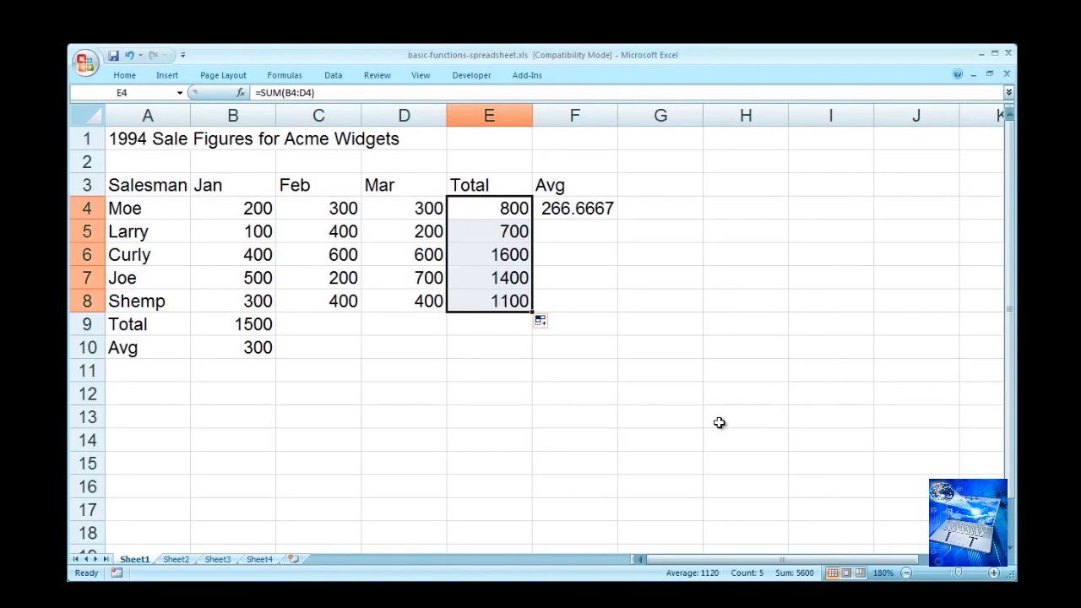
pyautogui.click(726, 285)
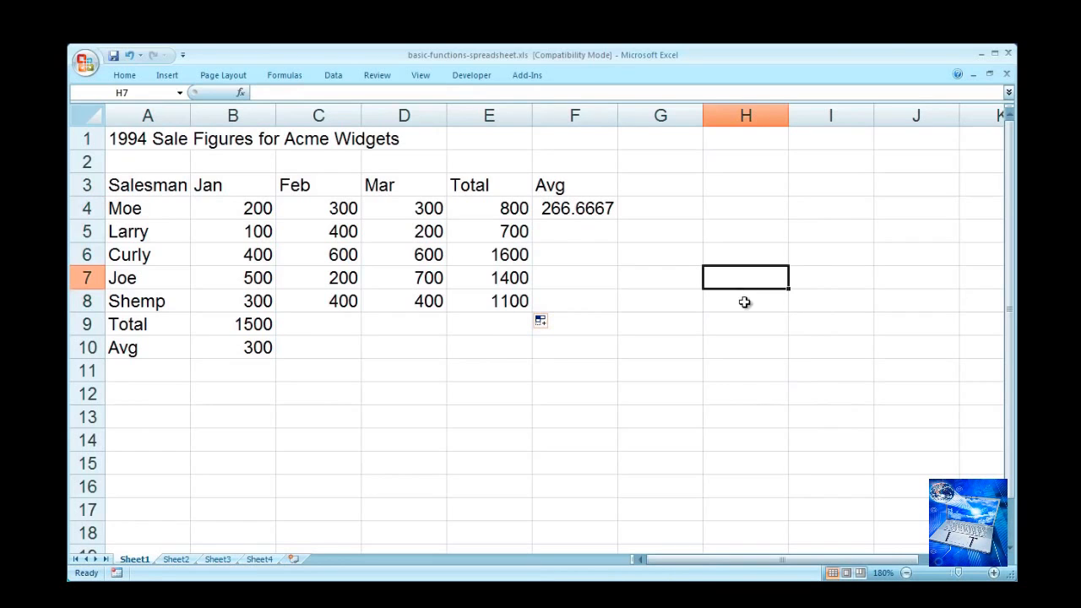
# - Examine the SUM formulas in E4, E5 and E6 and the row cells each one references, leaving them as they are
pyautogui.click(472, 207)
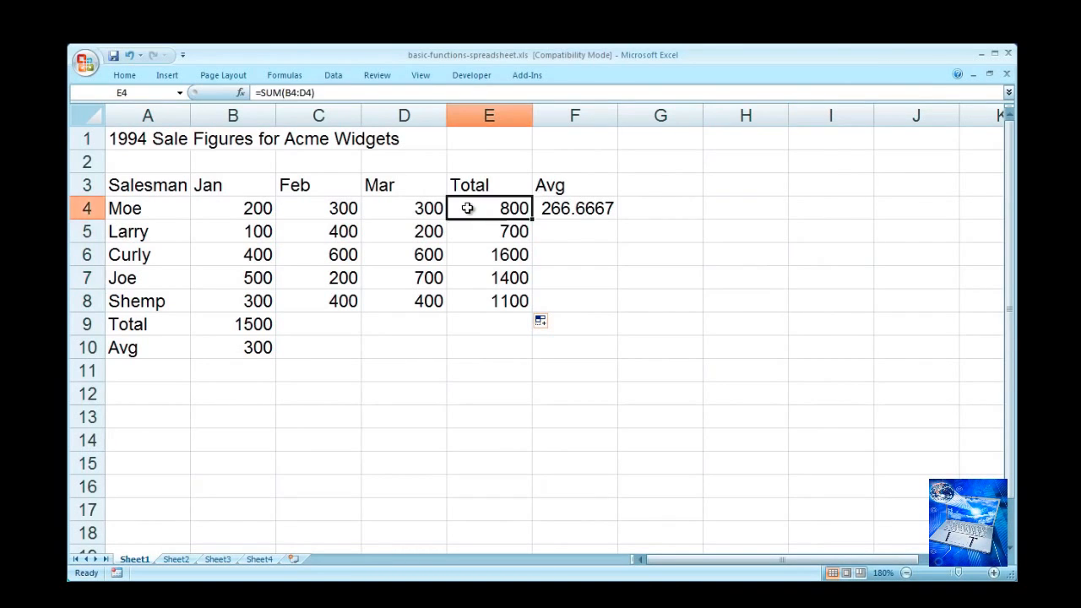
pyautogui.doubleClick(472, 207)
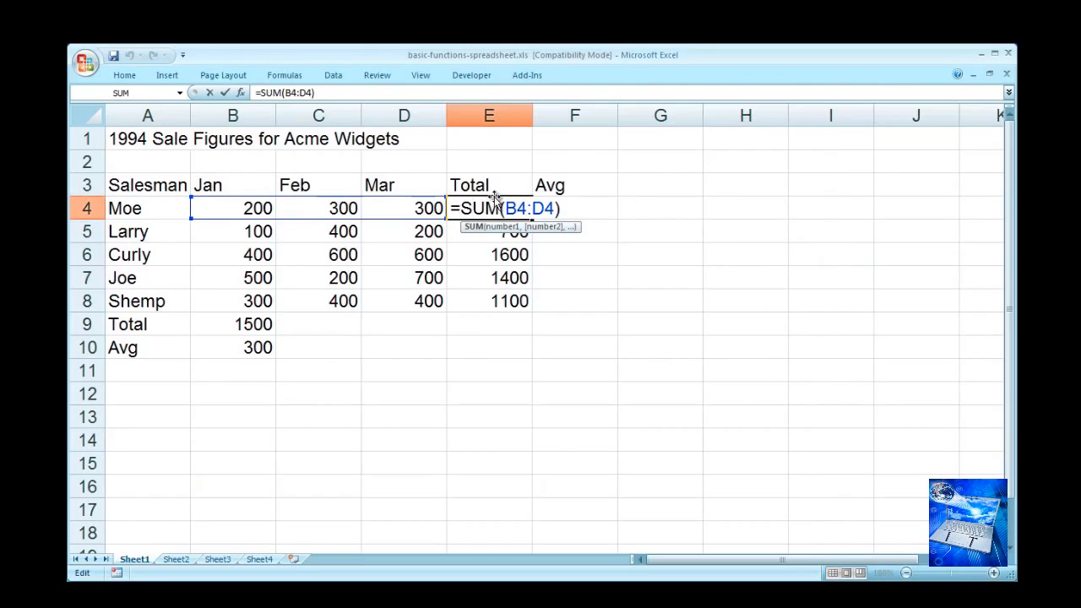
pyautogui.click(452, 208)
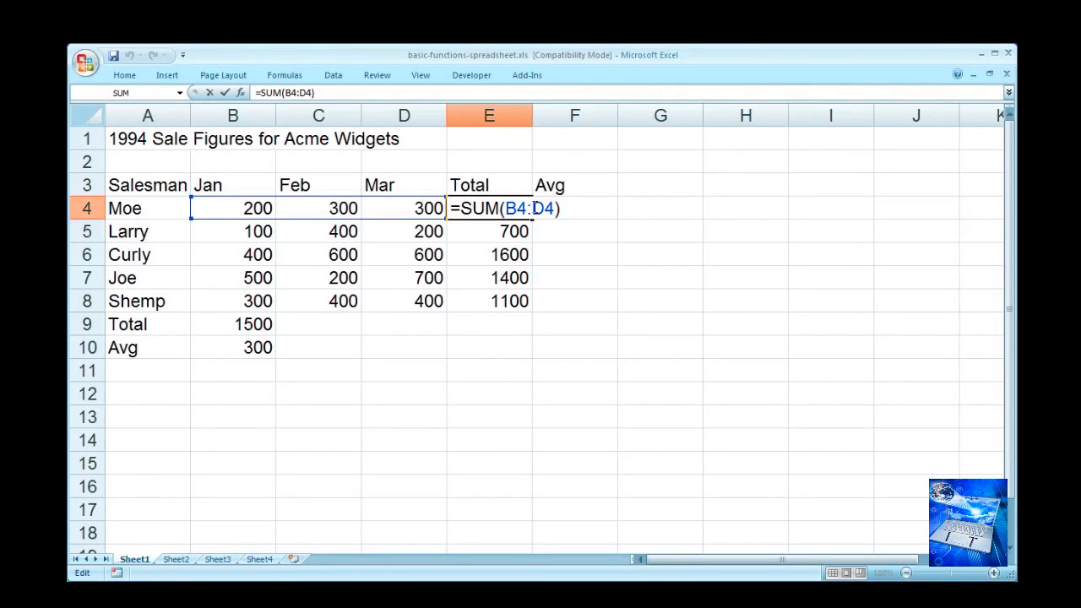
pyautogui.press('Return')
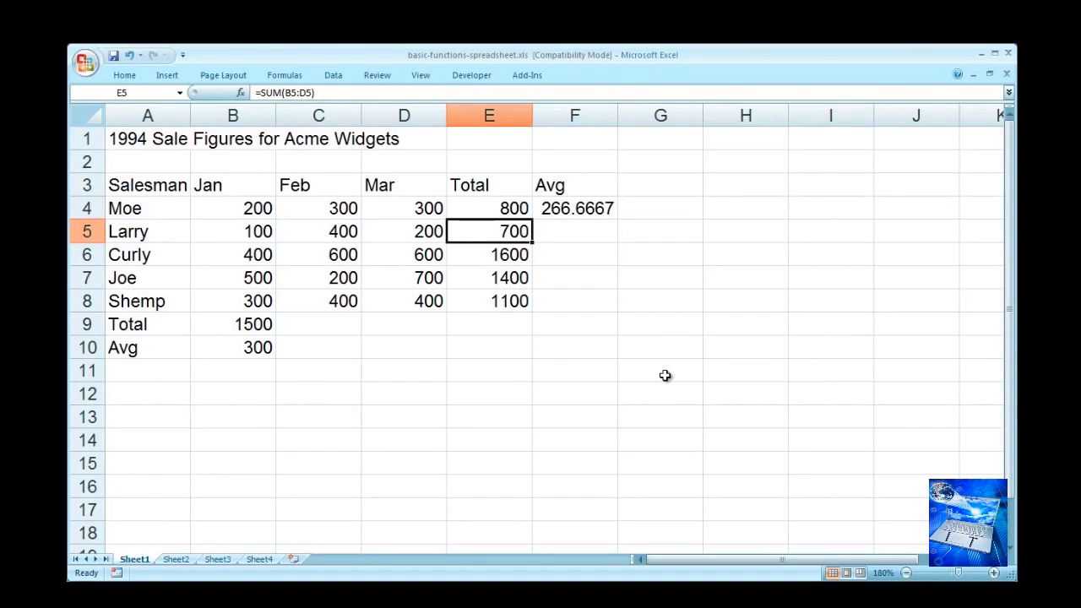
pyautogui.doubleClick(499, 232)
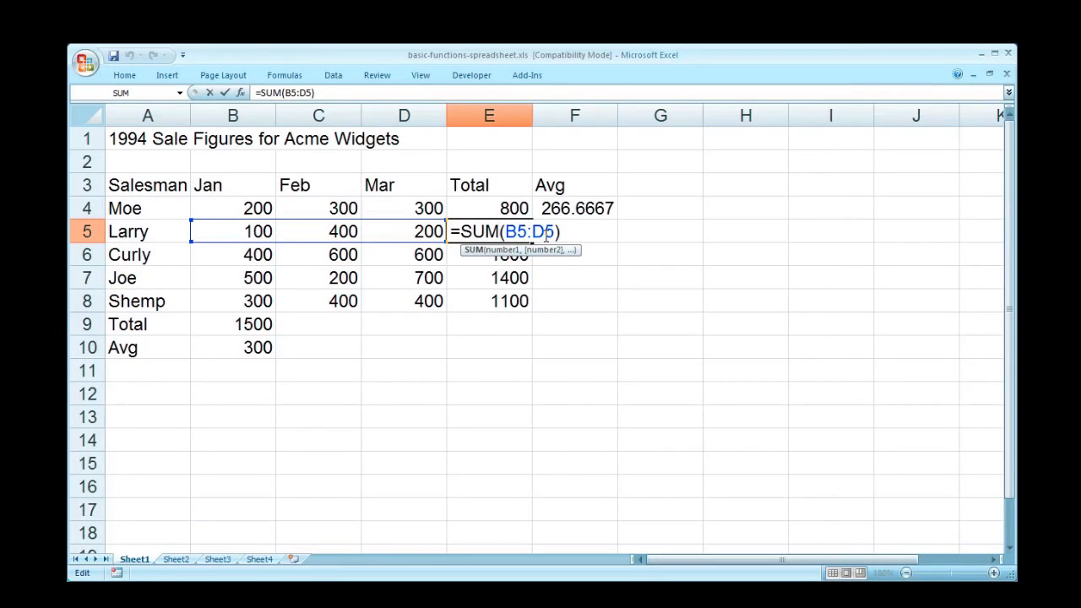
pyautogui.press('Return')
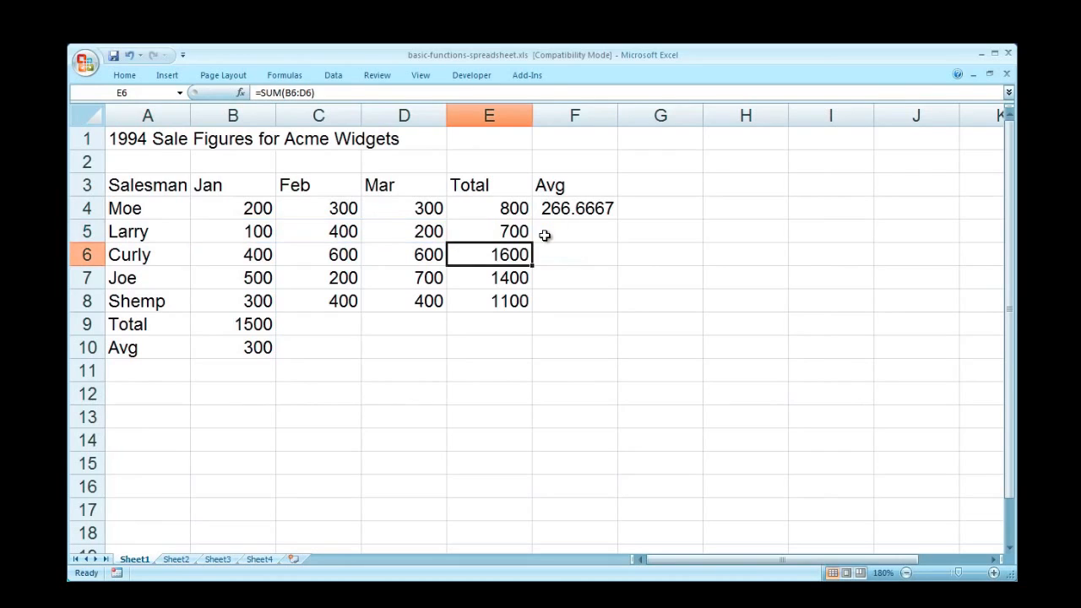
pyautogui.doubleClick(498, 253)
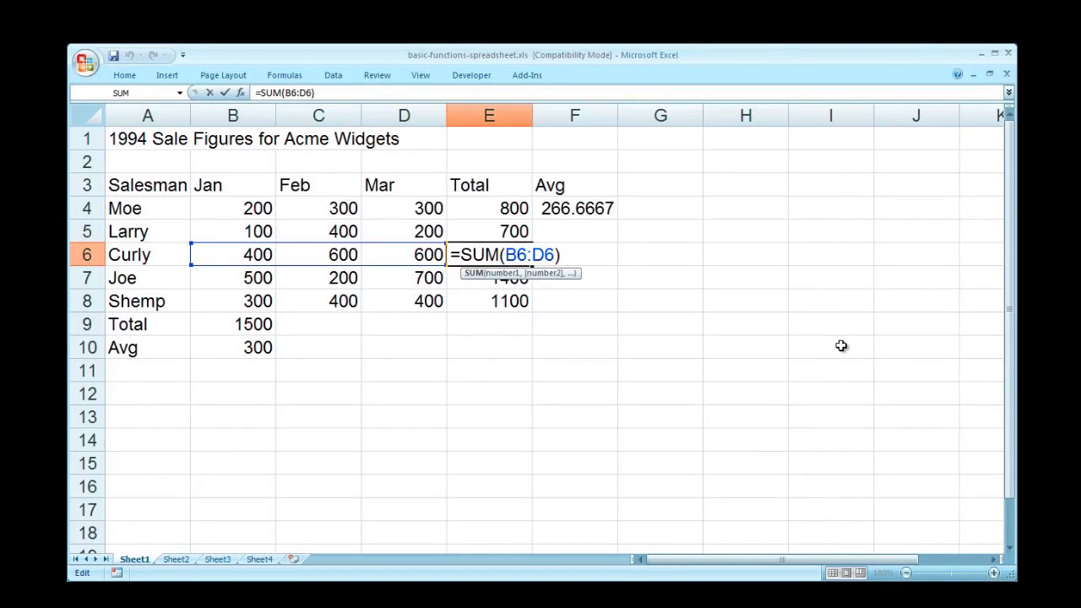
pyautogui.press('Return')
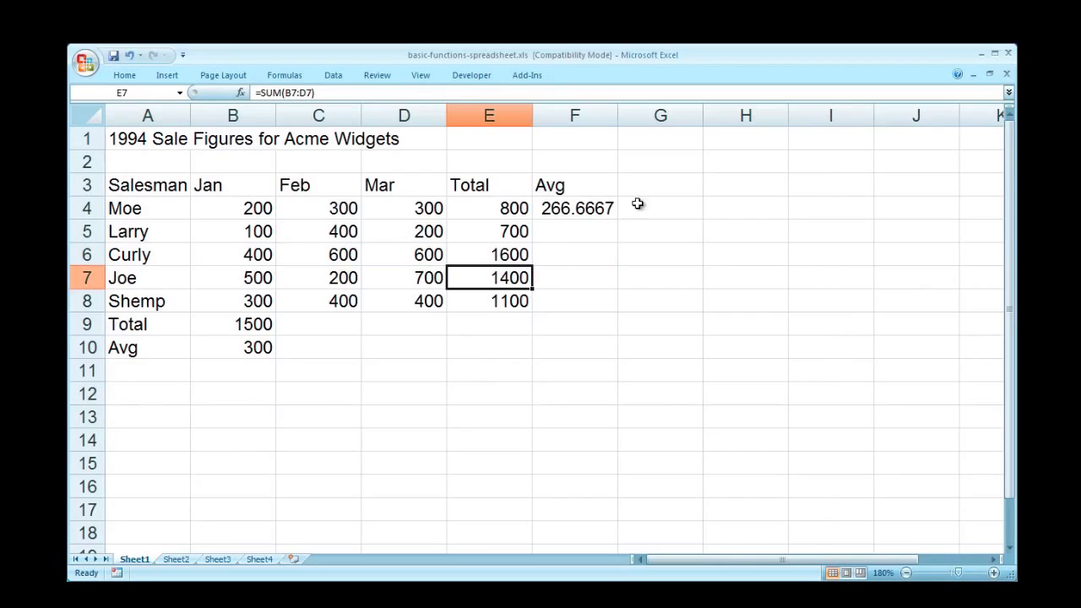
# - Check the AVERAGE formula in F4 and fill it down through F8 for the remaining salesmen
pyautogui.click(571, 209)
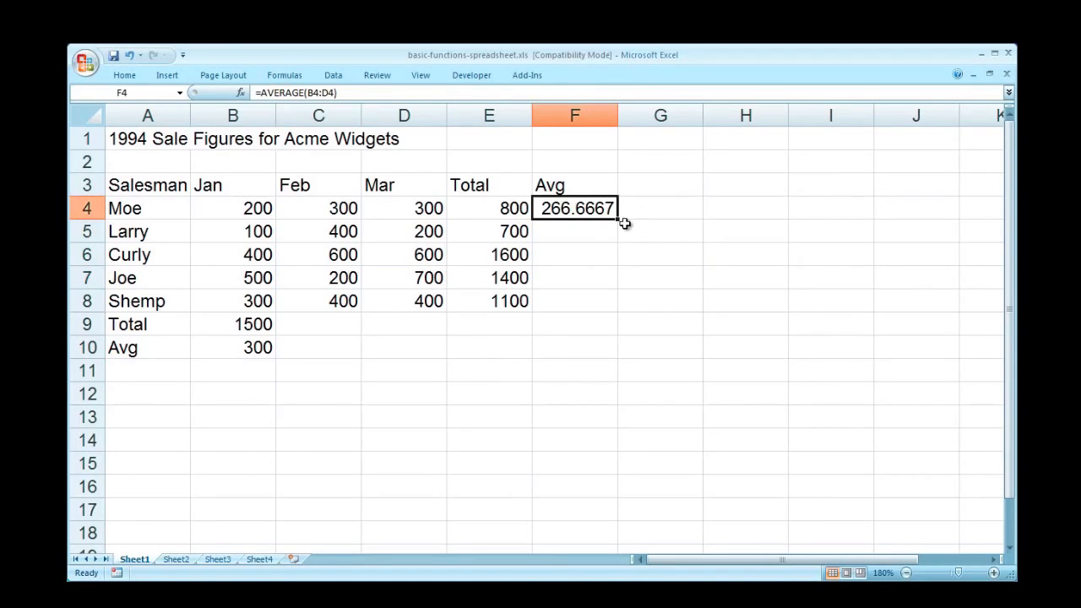
pyautogui.doubleClick(594, 211)
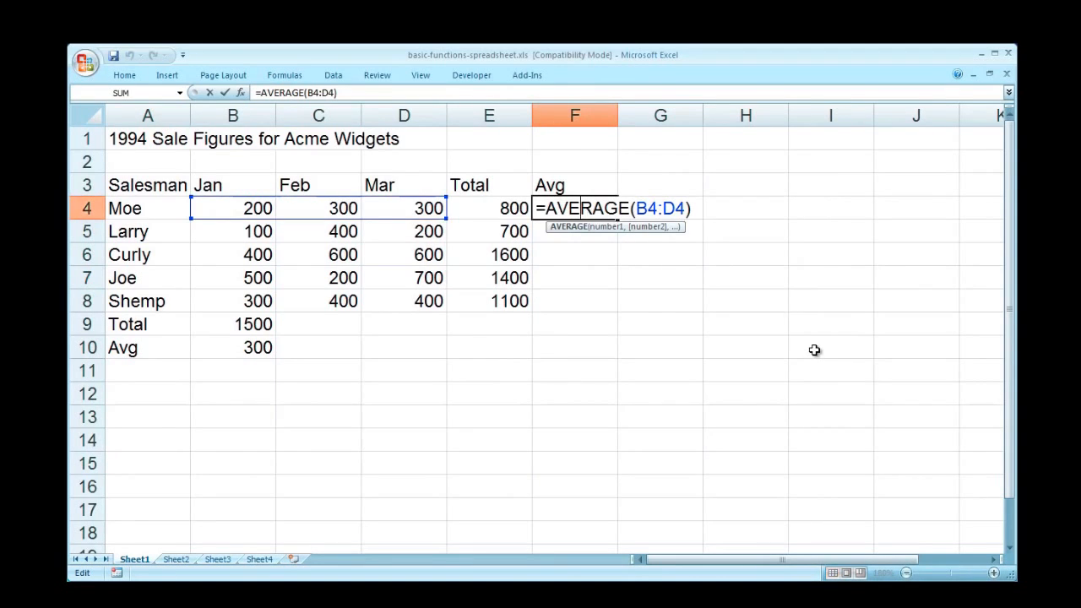
pyautogui.press('Return')
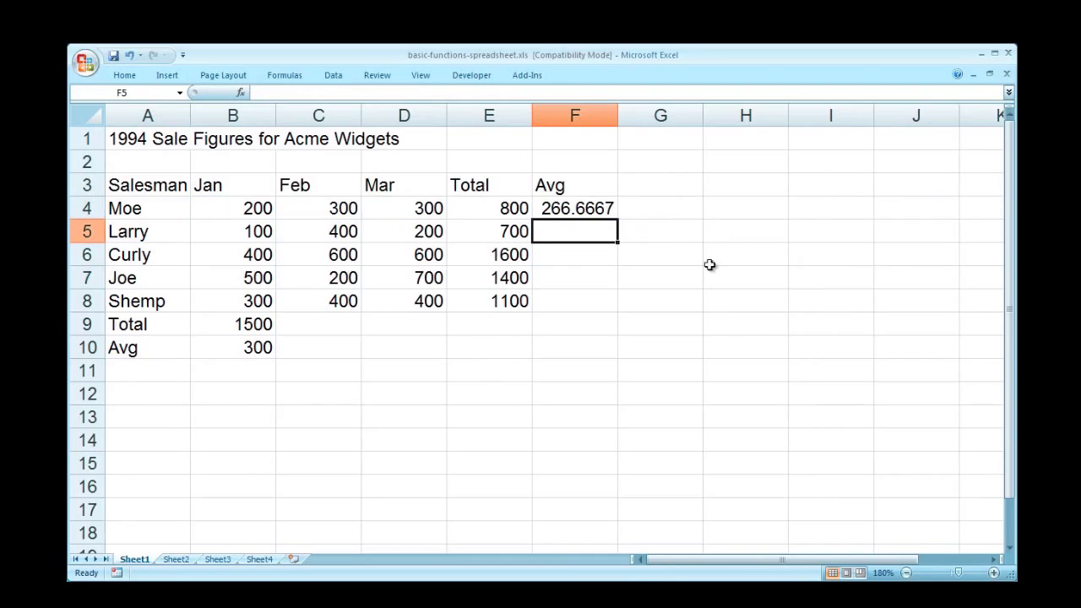
pyautogui.click(577, 211)
pyautogui.moveTo(617, 220); pyautogui.dragTo(607, 311)
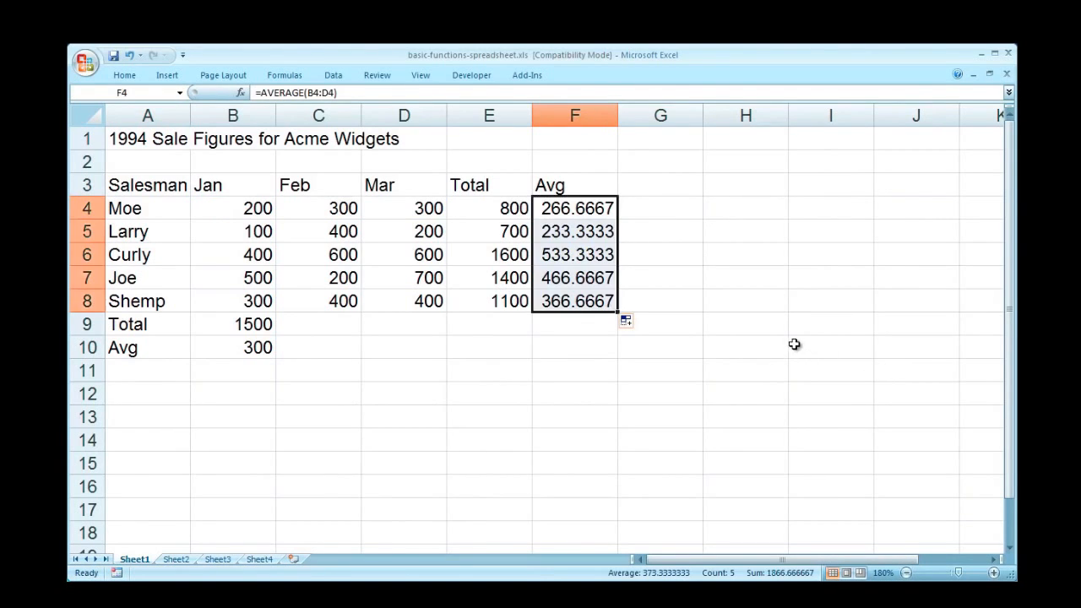
pyautogui.click(832, 346)
# - Inspect the filled AVERAGE formula in F5 and the cells it references, leaving the formula as it is
pyautogui.click(558, 226)
pyautogui.doubleClick(557, 226)
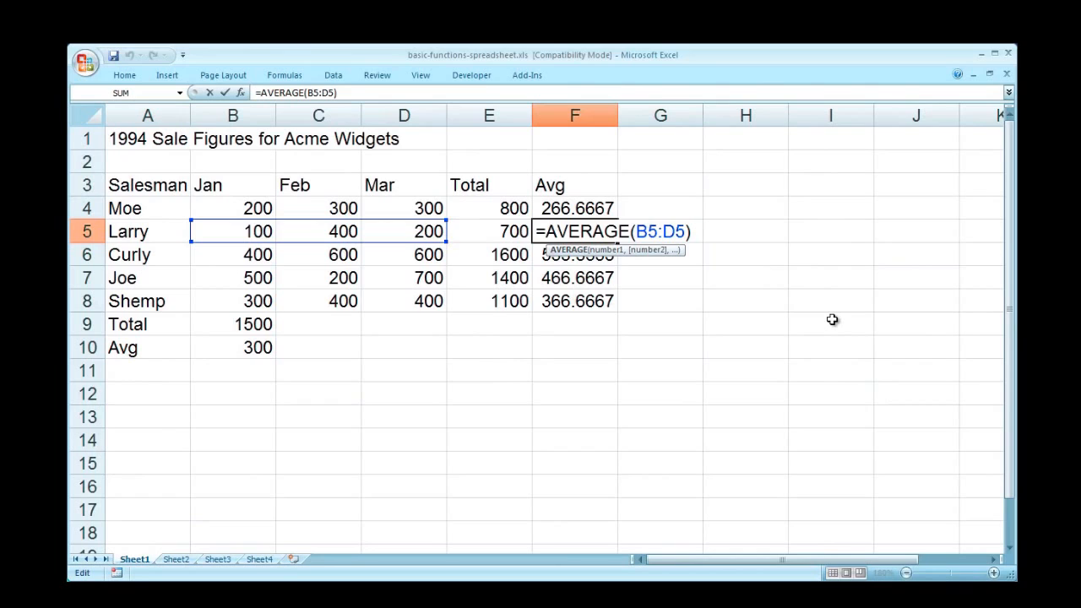
pyautogui.press('Return')
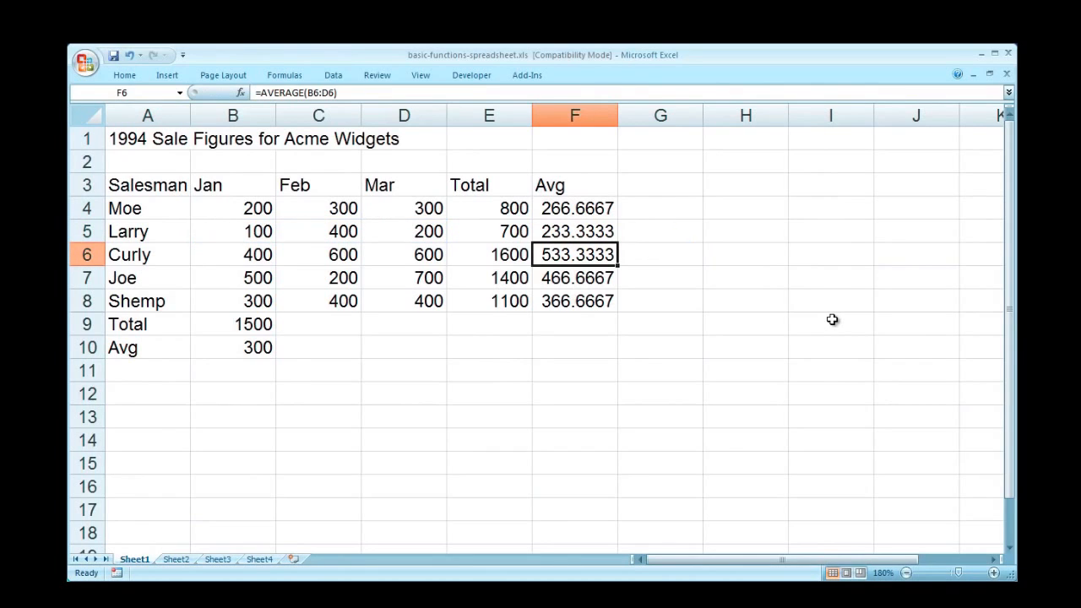
# - Fill the January total in B9 and the January average in B10 across to column D for February and March
pyautogui.click(234, 324)
pyautogui.moveTo(276, 336); pyautogui.dragTo(408, 332)
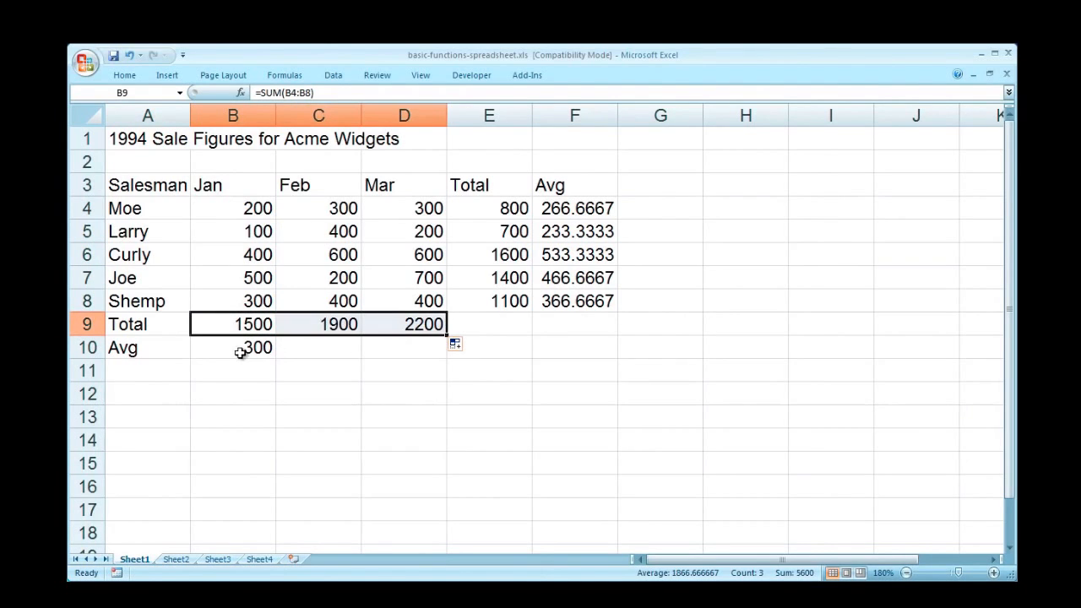
pyautogui.click(243, 352)
pyautogui.moveTo(275, 359); pyautogui.dragTo(426, 358)
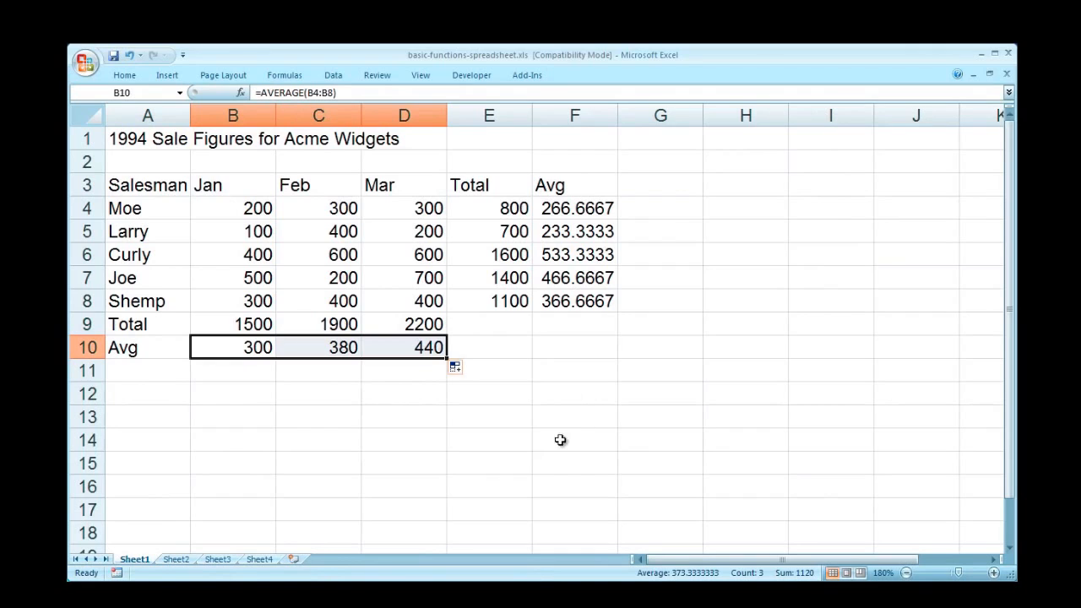
pyautogui.click(133, 139)
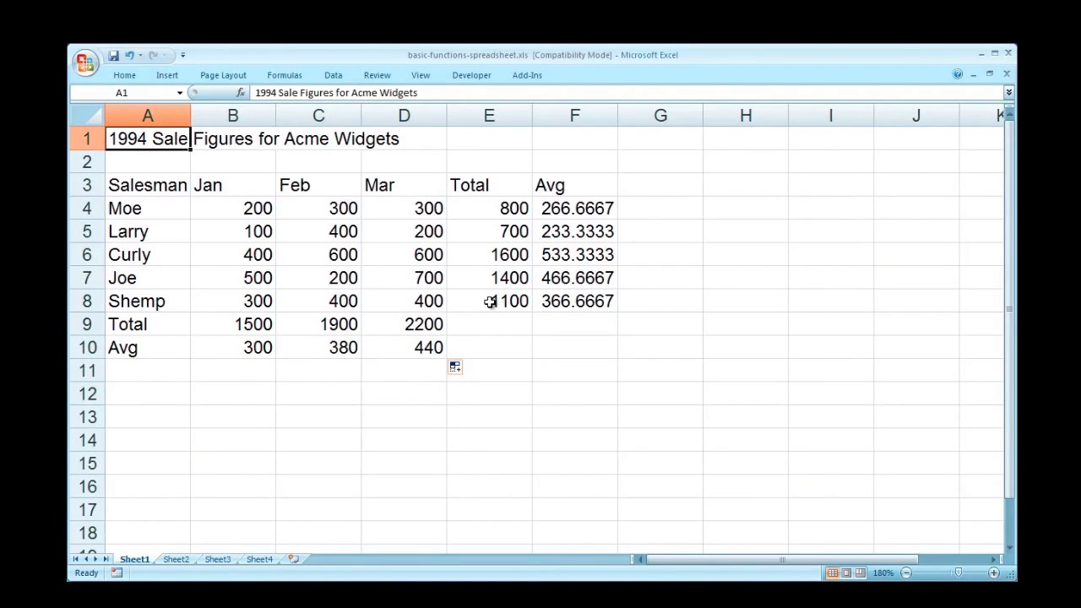